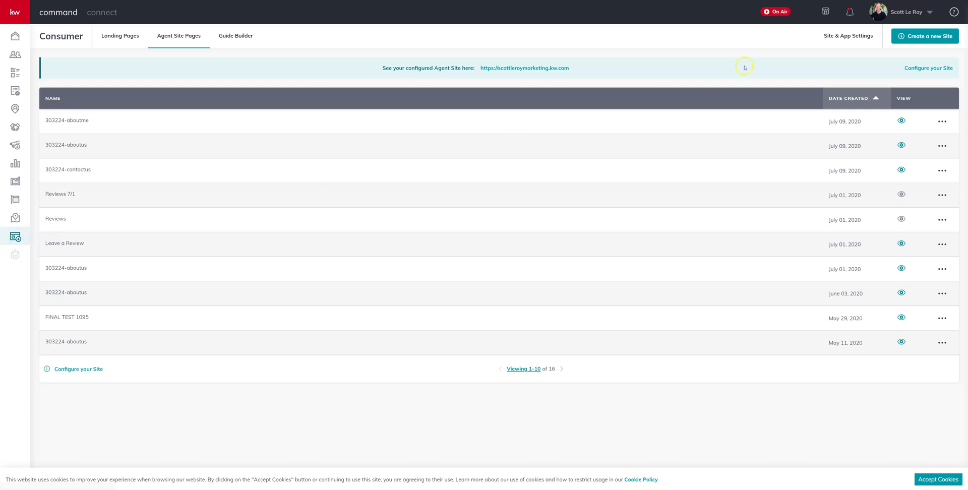
- Create an On My Agent Site page, rename it 'iFrame Code', and drag a Text block onto it
click(914, 38)
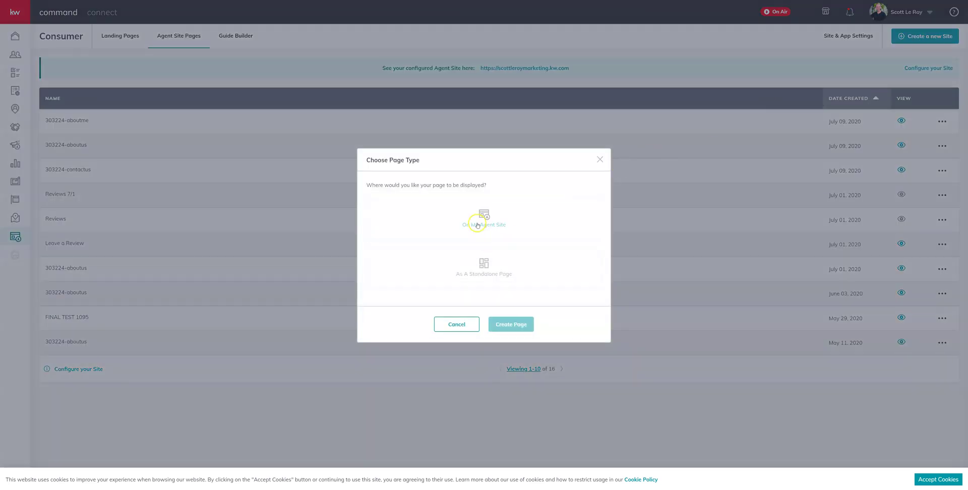
click(478, 226)
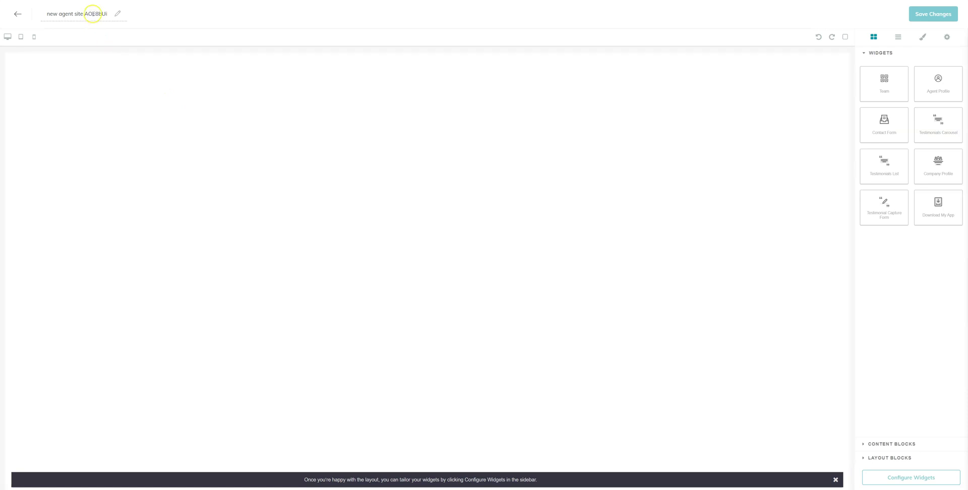
click(92, 14)
key(ctrl+a)
text(iFrame)
click(871, 445)
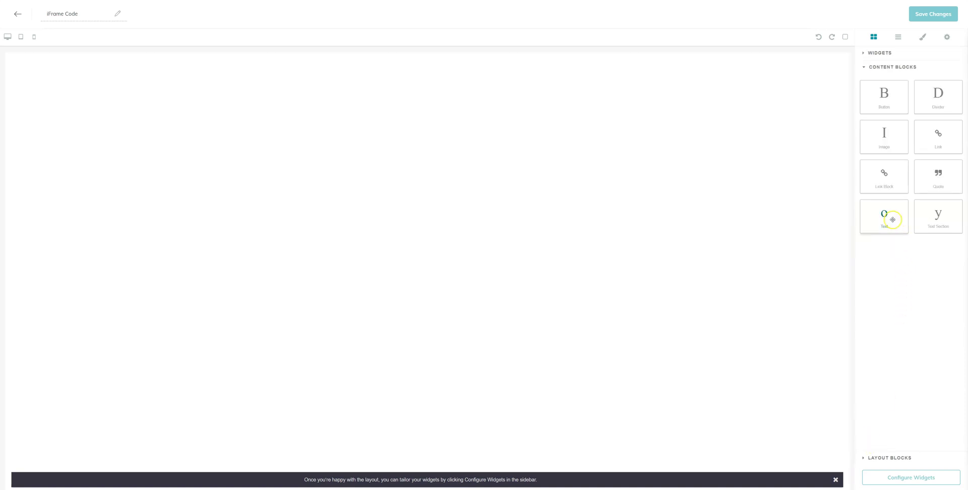
drag(893, 219, 478, 89)
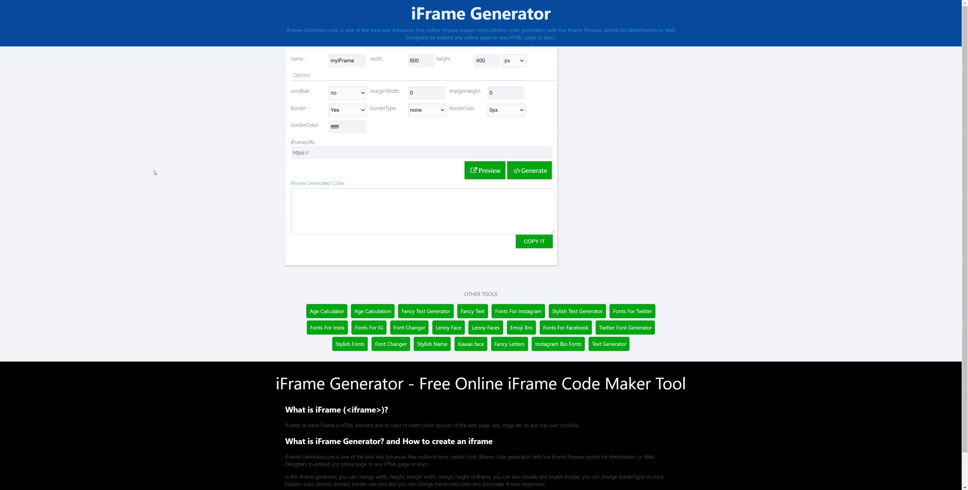
- Paste the agent's marketing website address into the iFrame URL field
click(168, 201)
click(159, 160)
click(193, 38)
click(303, 152)
text(https://scottleroymarketing.com/)
- Turn scrollbars on and set the iframe width to 100 and height to 100%
click(352, 92)
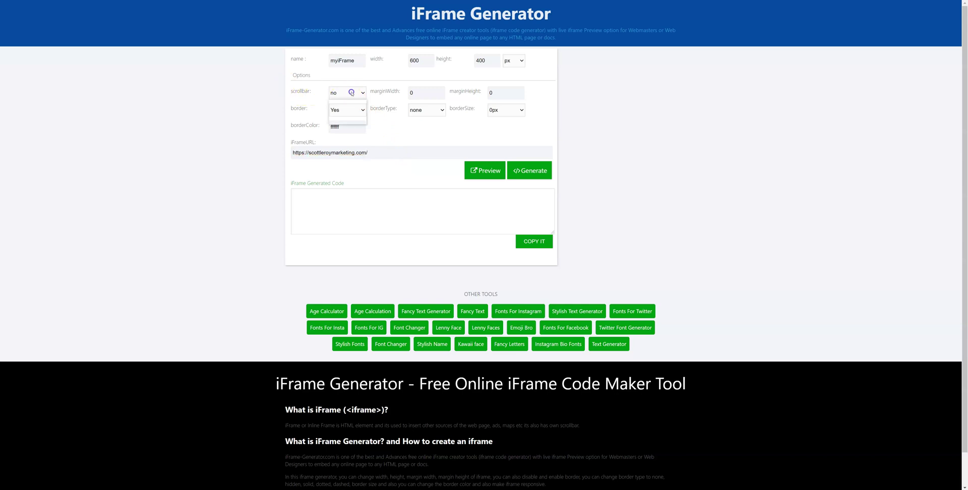
click(348, 117)
double_click(429, 68)
text(100)
double_click(487, 60)
text(100)
click(510, 66)
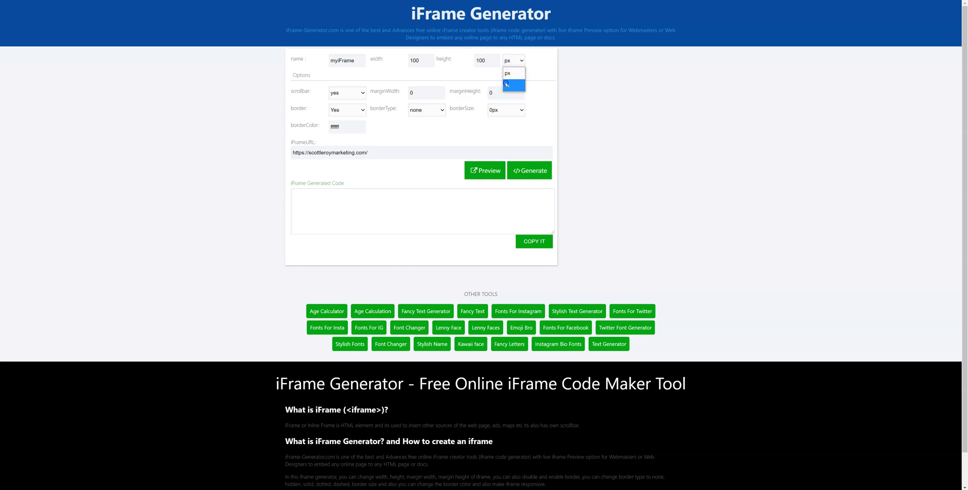
click(506, 84)
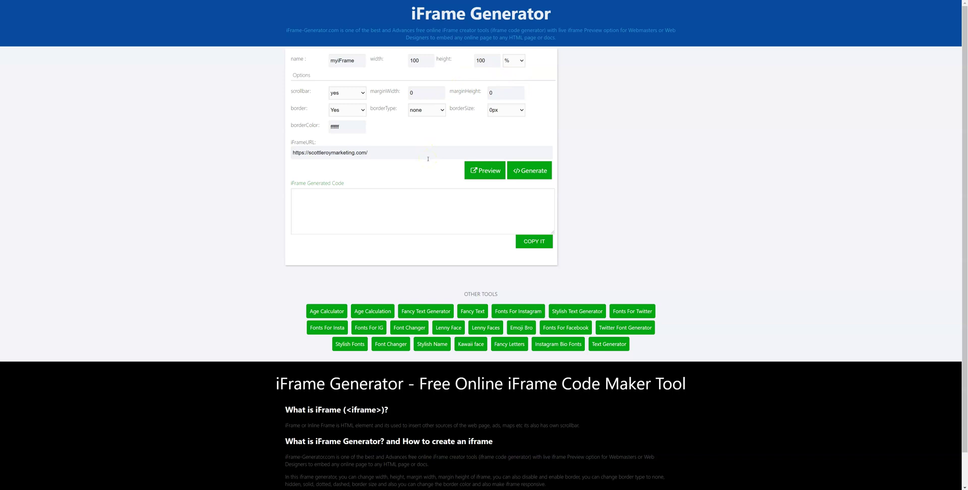
- Generate the iframe embed code and copy it
click(514, 172)
click(478, 172)
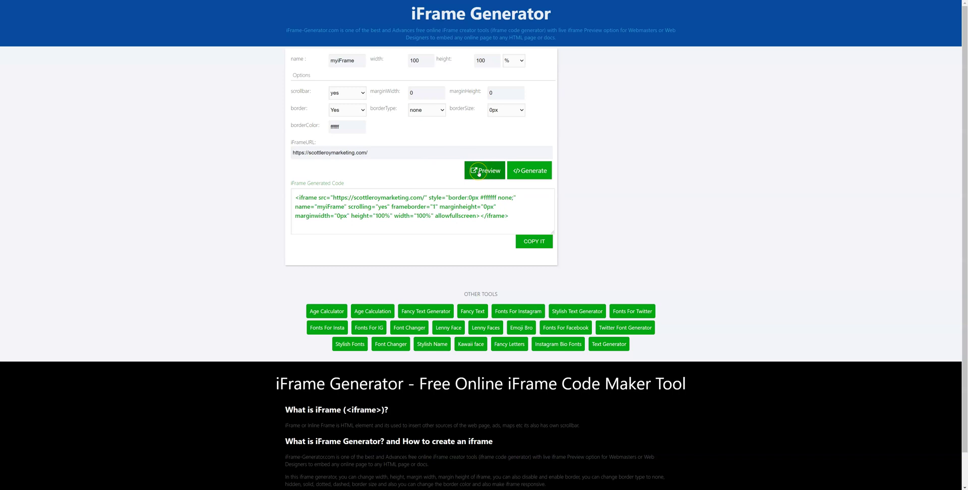
click(524, 243)
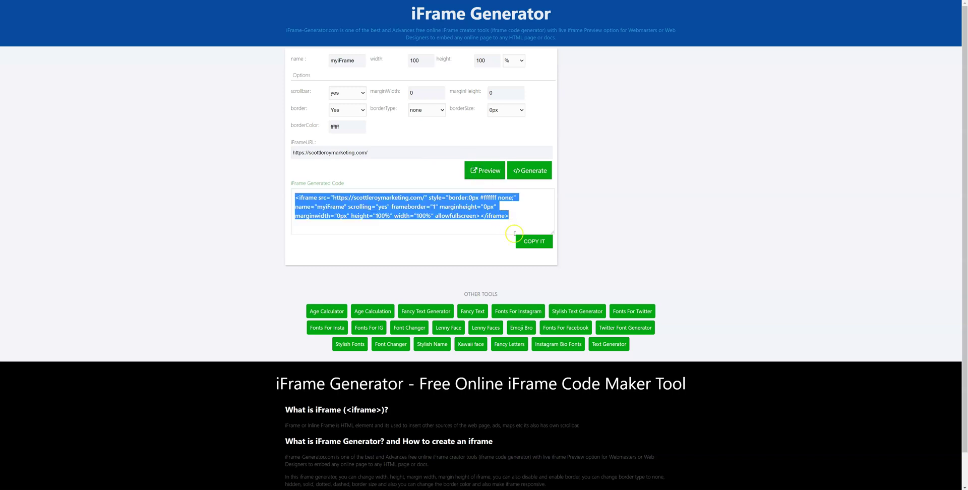
click(526, 243)
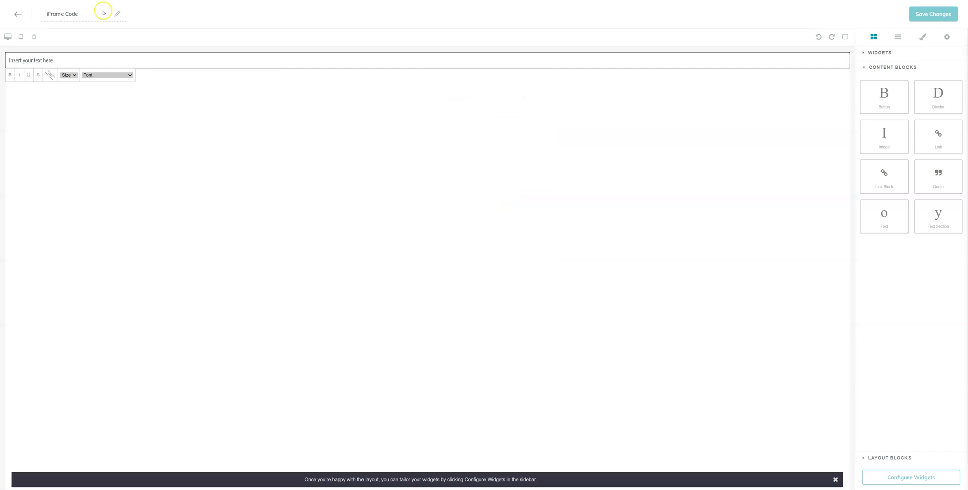
- Replace the 'Insert your text here' placeholder with the pasted iframe embed code
drag(101, 64, 9, 64)
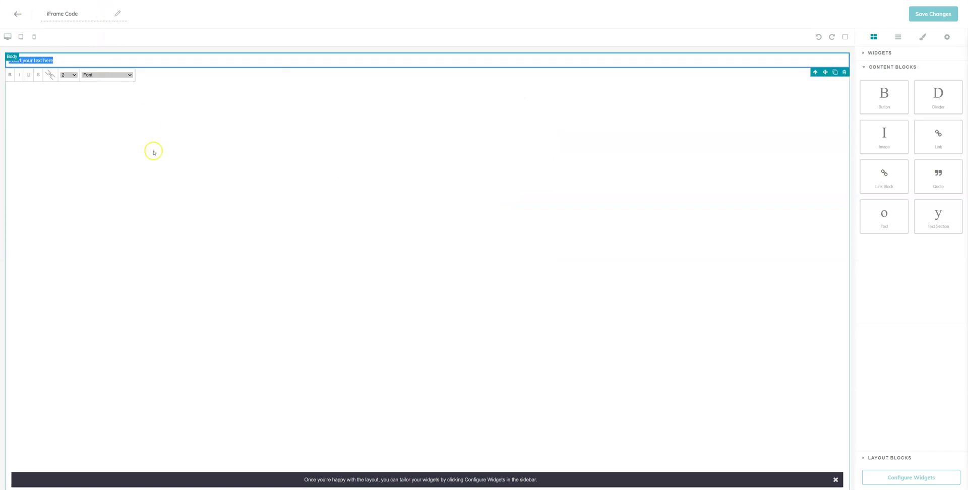
key(BackSpace)
key(ctrl+v)
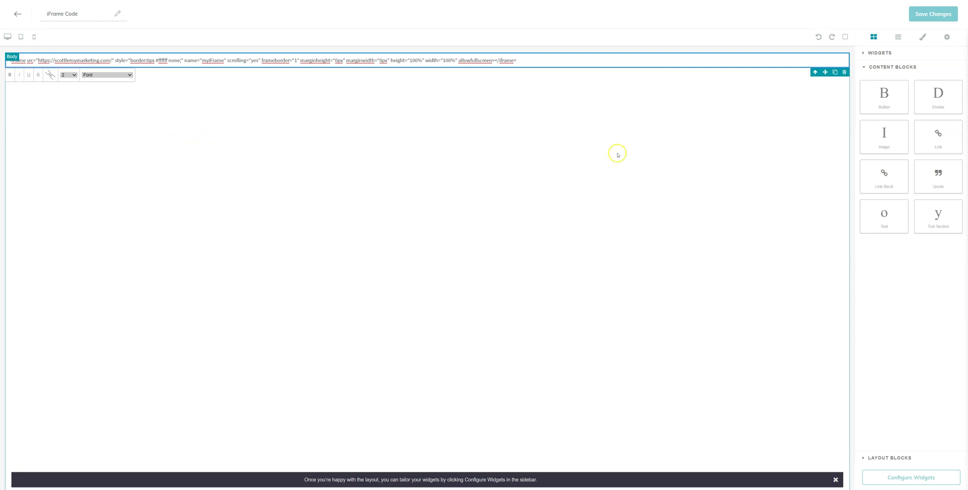
click(882, 54)
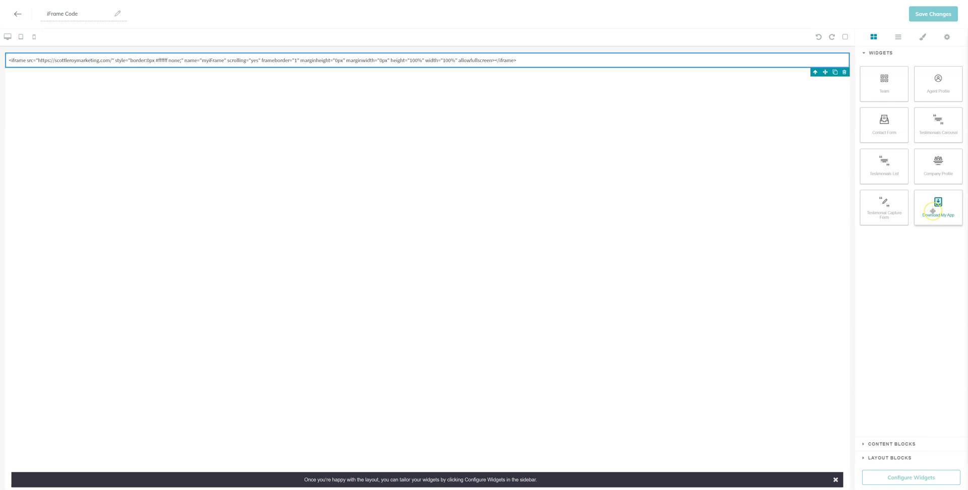
- Add the Download My App widget below the iframe code, then save and publish the page
drag(933, 211, 561, 189)
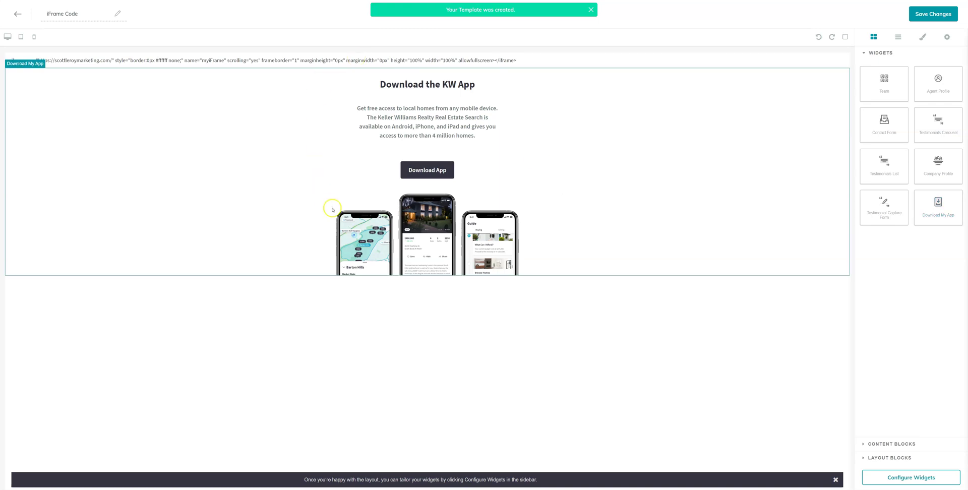
click(334, 192)
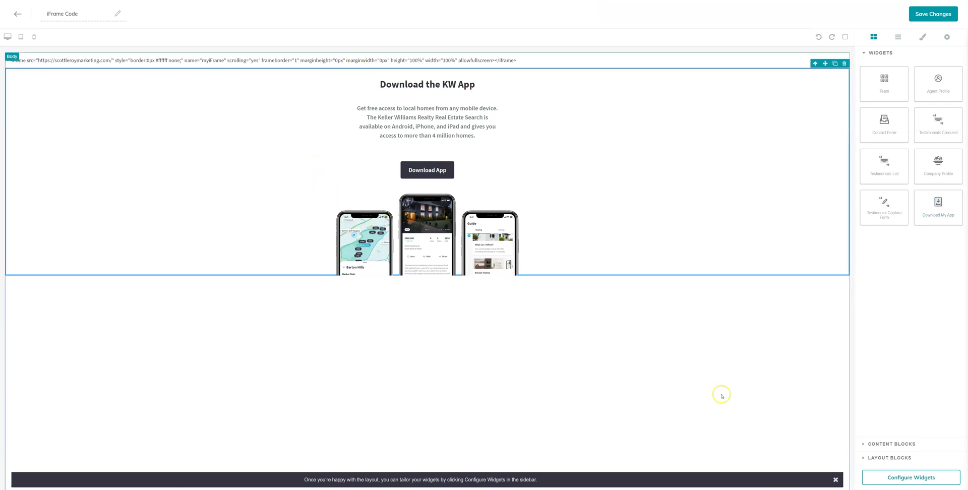
click(874, 483)
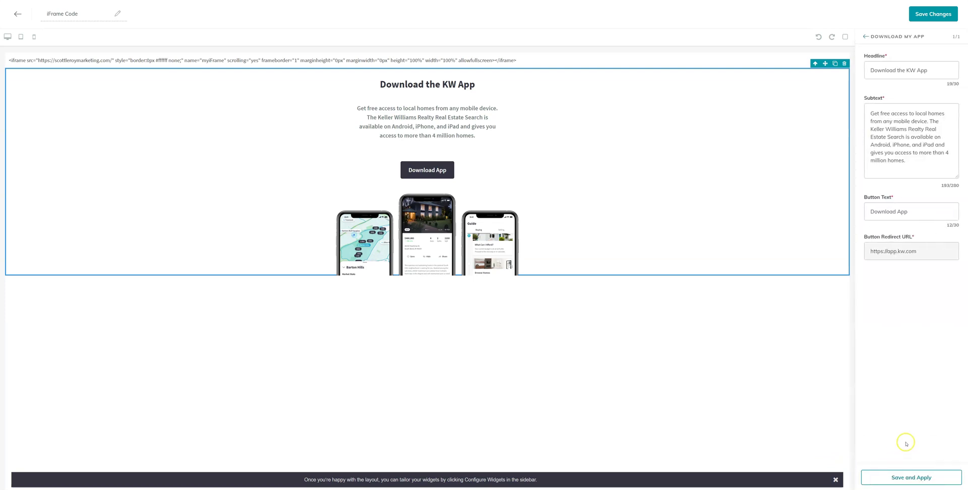
click(894, 483)
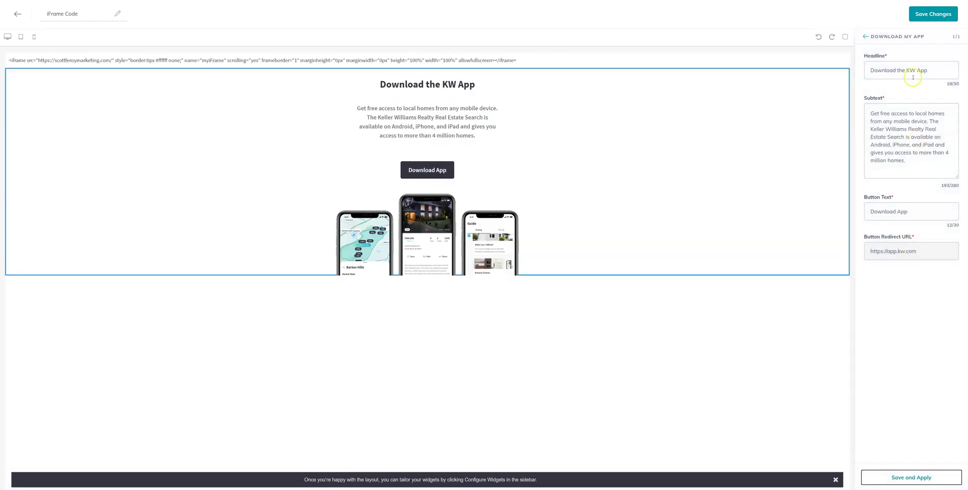
click(920, 22)
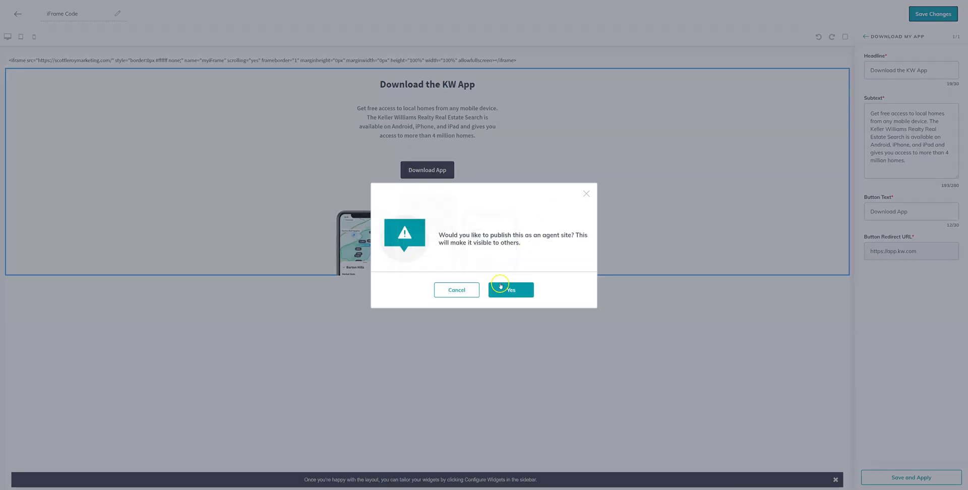
click(500, 286)
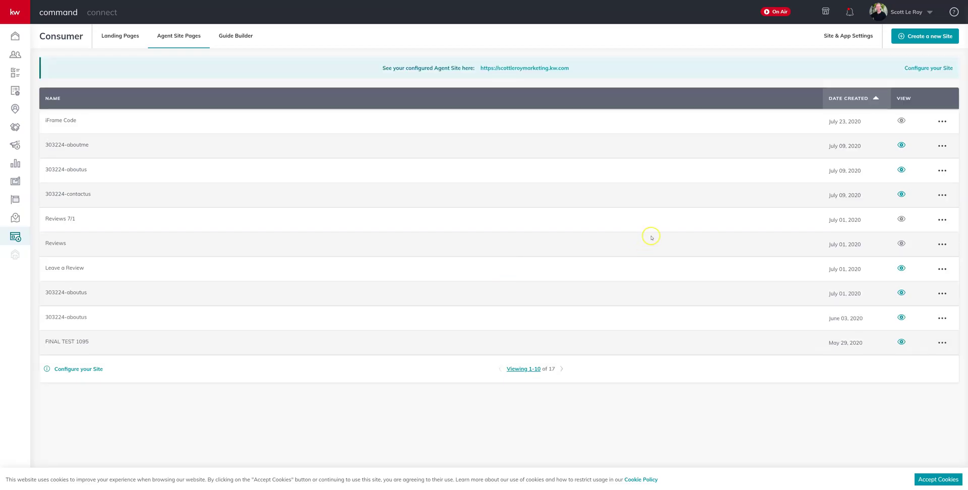
- Open Site & App Settings and show the Site Pages navigation list
click(851, 37)
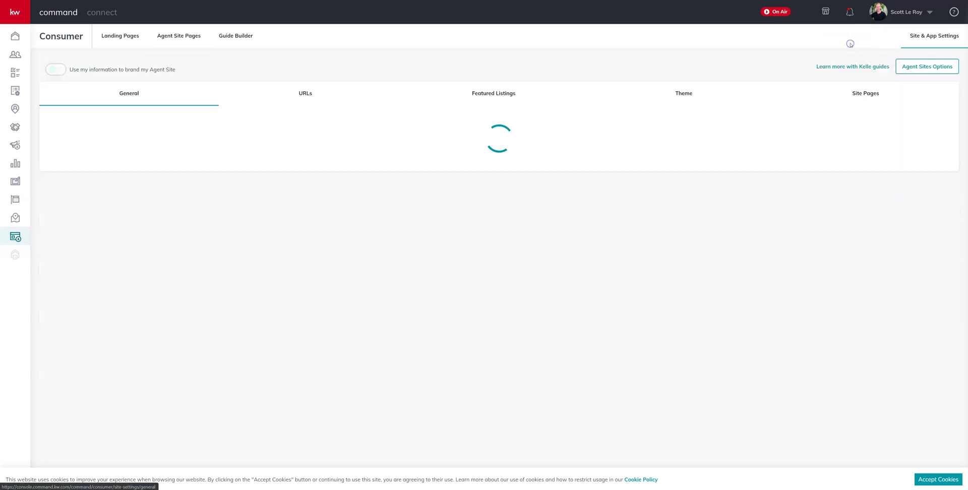
click(861, 98)
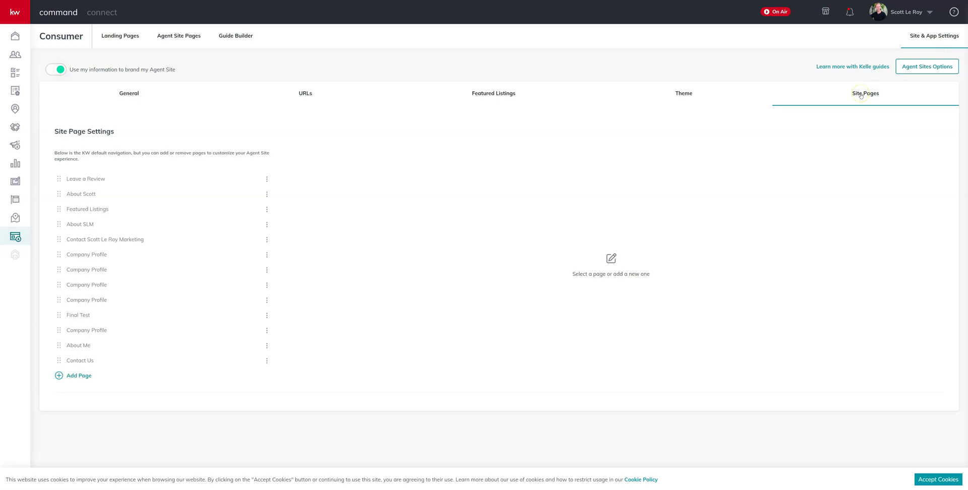
- Add an 'iFrame Test' navigation entry linked to the iFrame Code page with slug 'test', and save
click(75, 375)
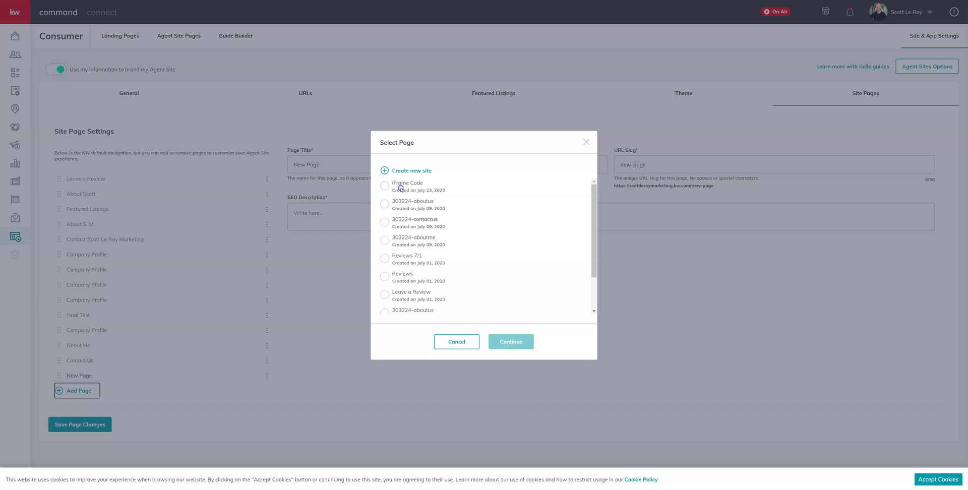
click(400, 187)
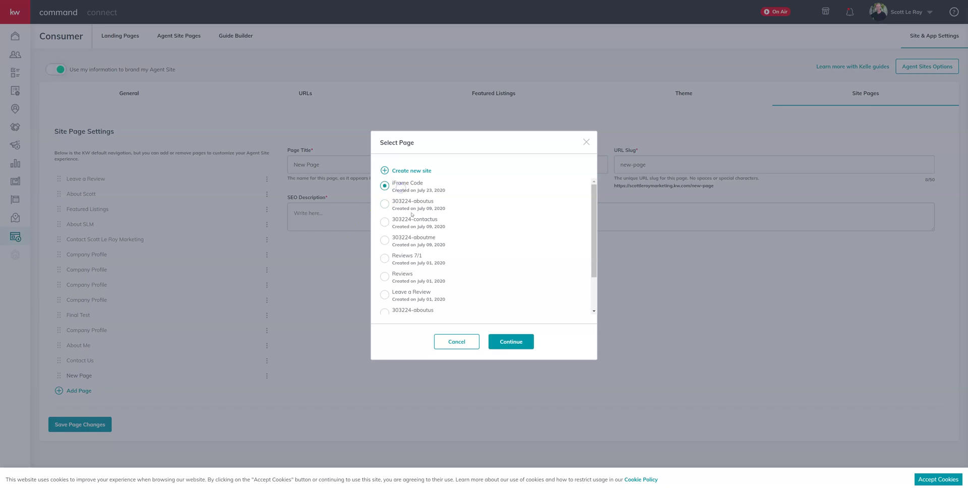
click(504, 343)
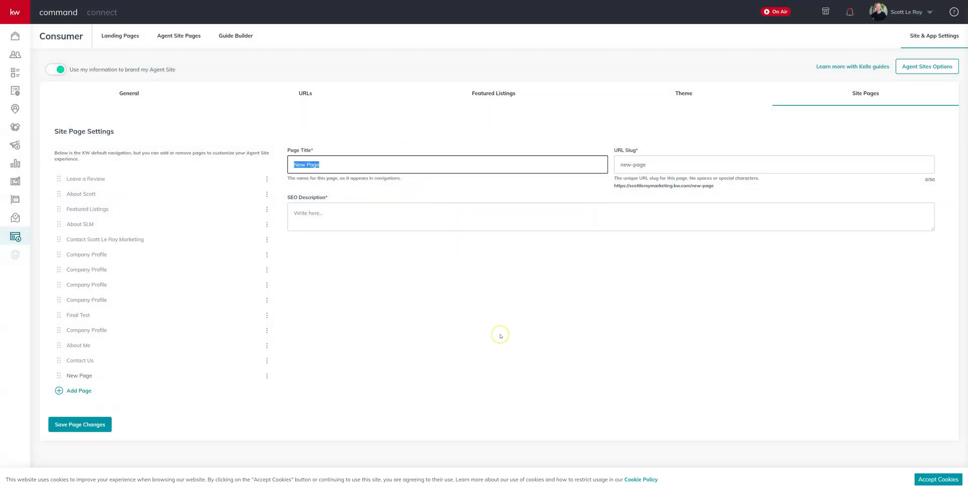
text(iFrame Test)
key(Tab)
text(test)
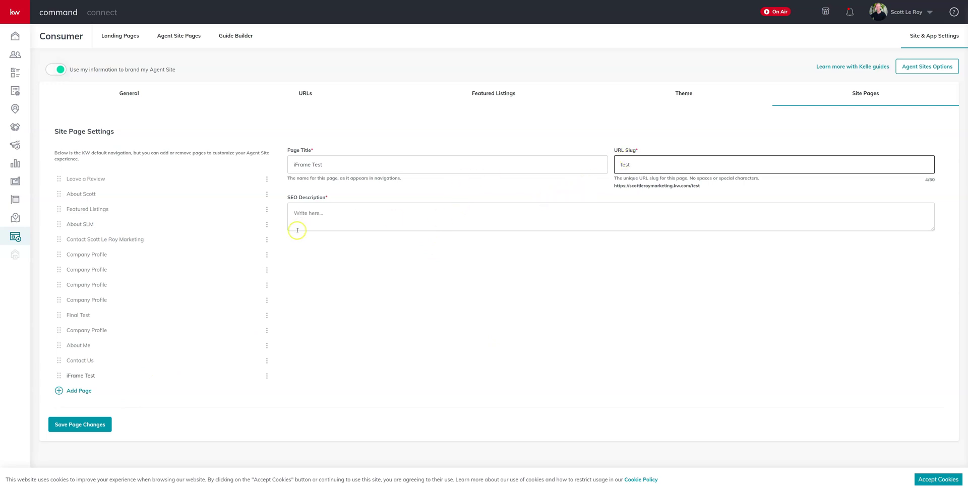
click(75, 428)
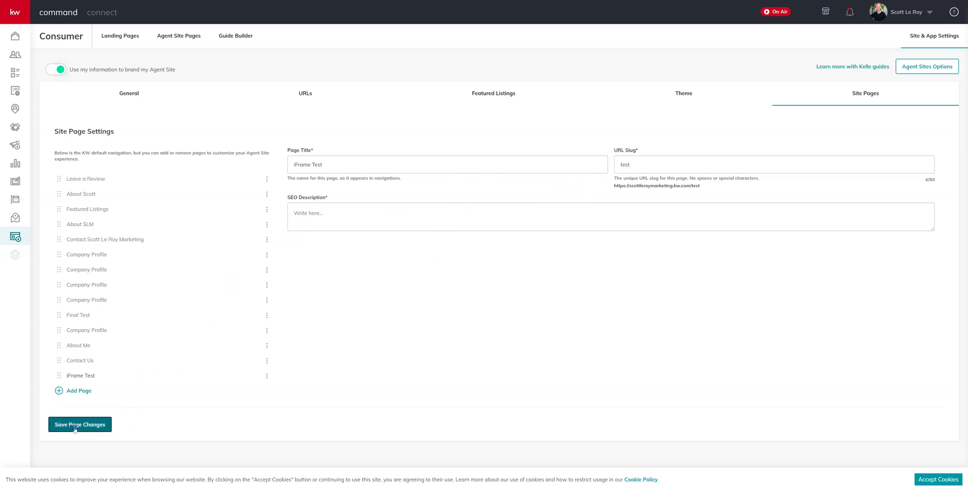
- Open iFrame Test from the live agent site's menu, scroll through the embed, then return home
click(180, 38)
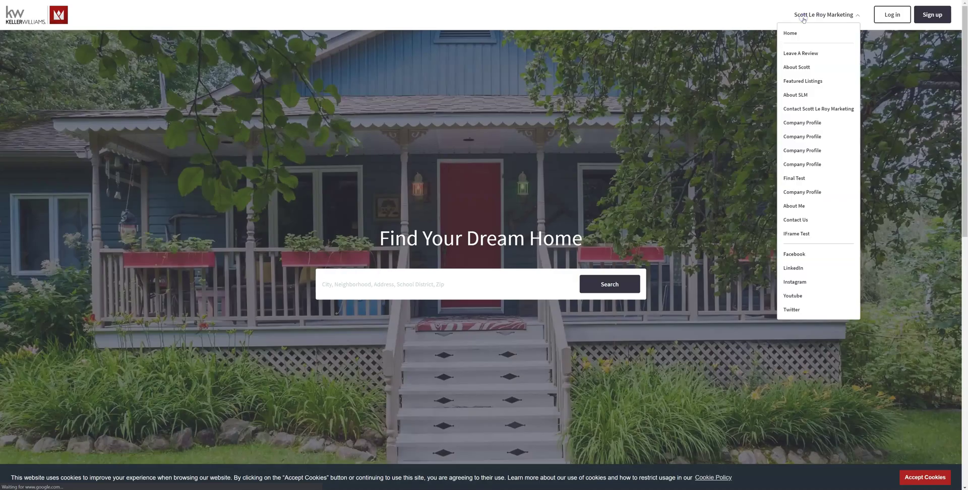
click(800, 18)
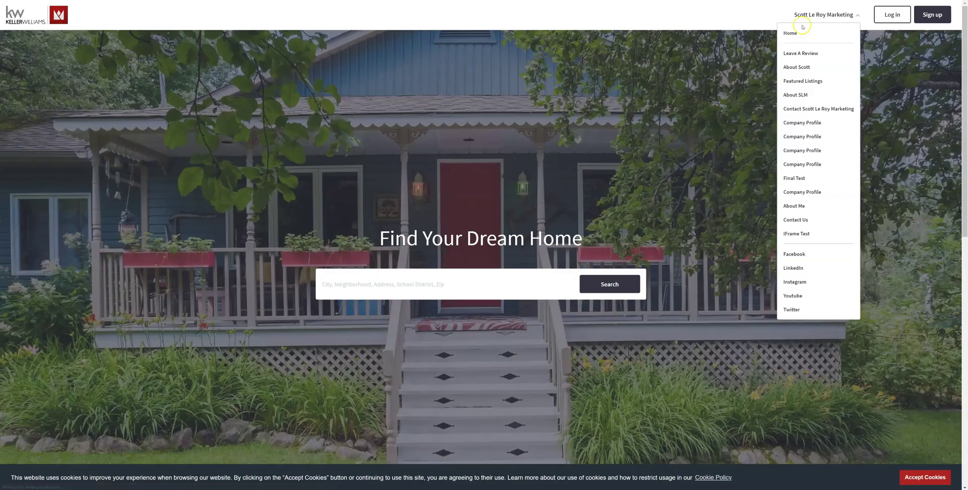
click(795, 220)
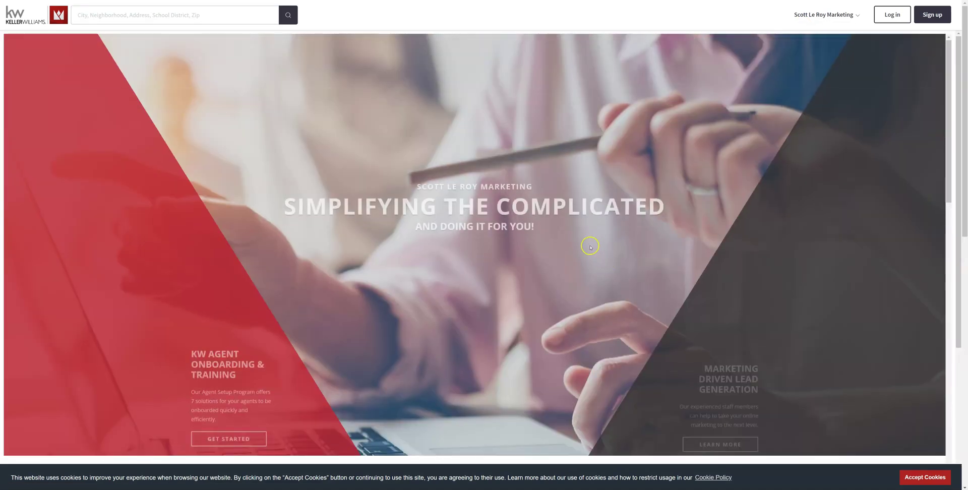
scroll(585, 243, down, 10)
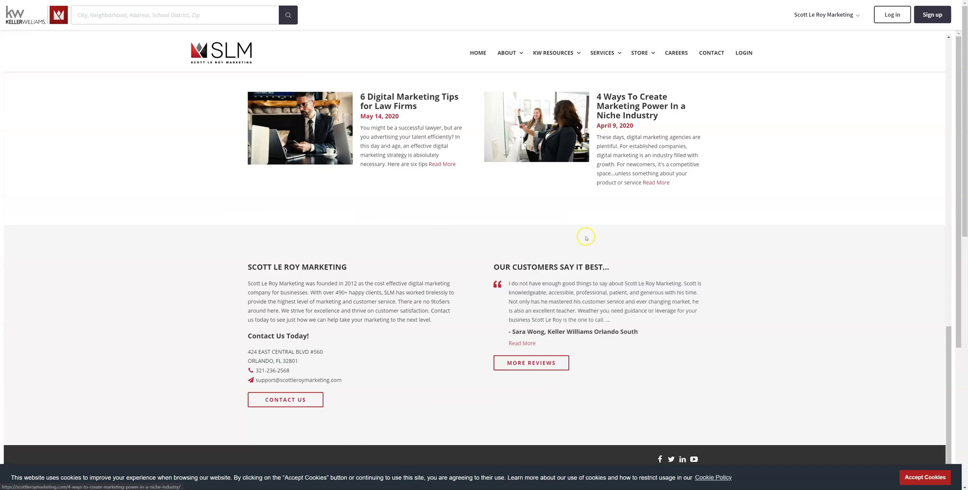
scroll(585, 237, up, 15)
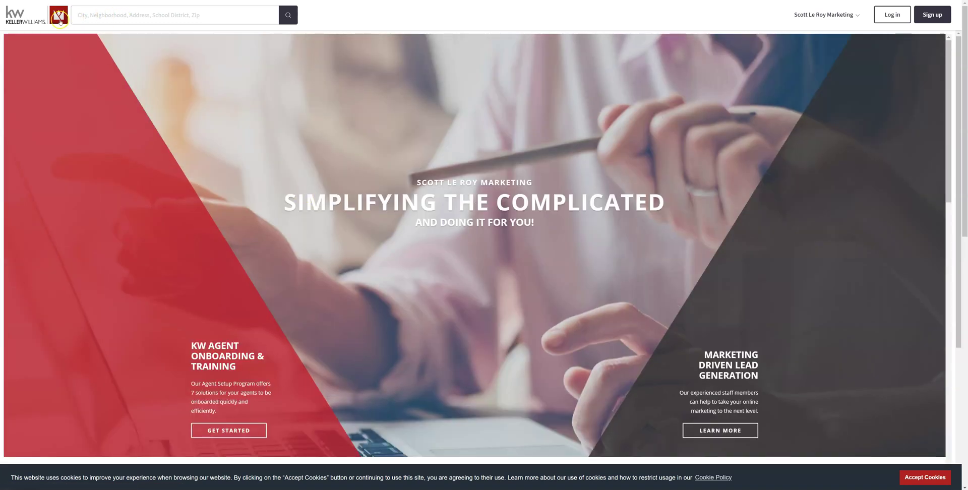
click(23, 20)
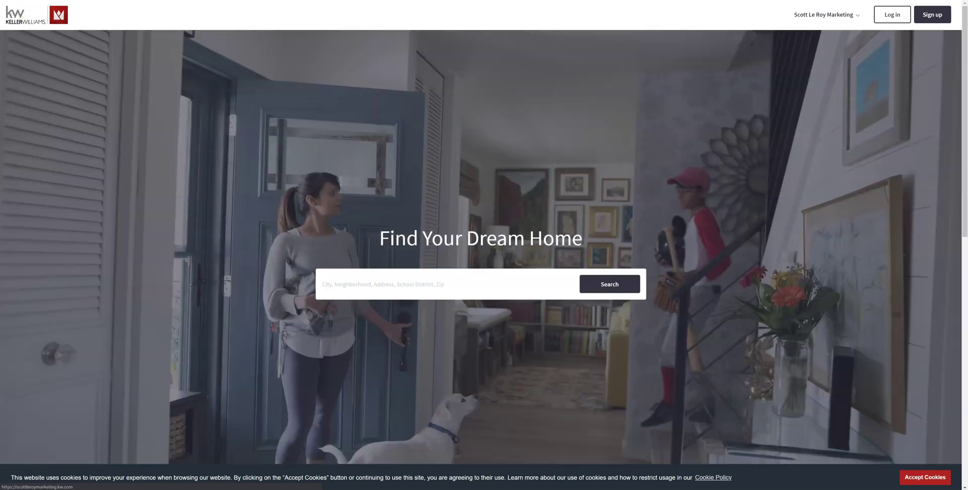